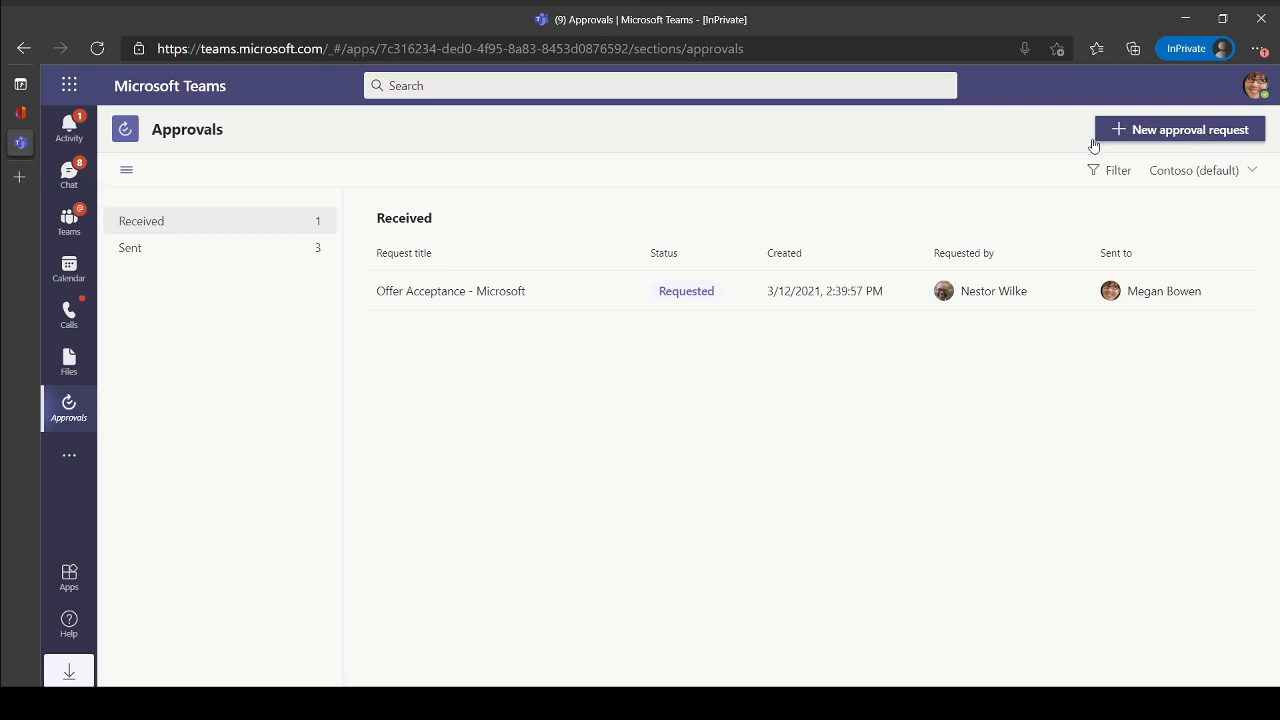
Open the Northwind Proposal Review meeting on Monday, March 29, 2021 from the calendar and show its chat
left_click(68, 280)
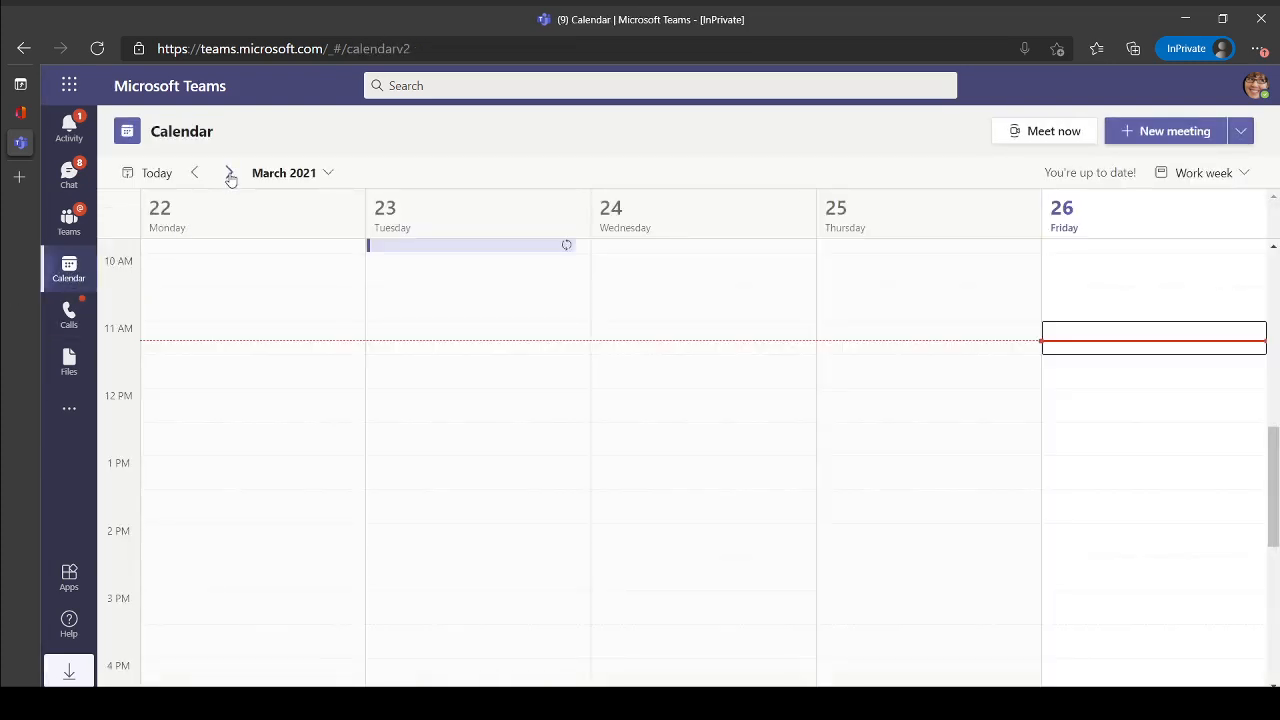
left_click(229, 173)
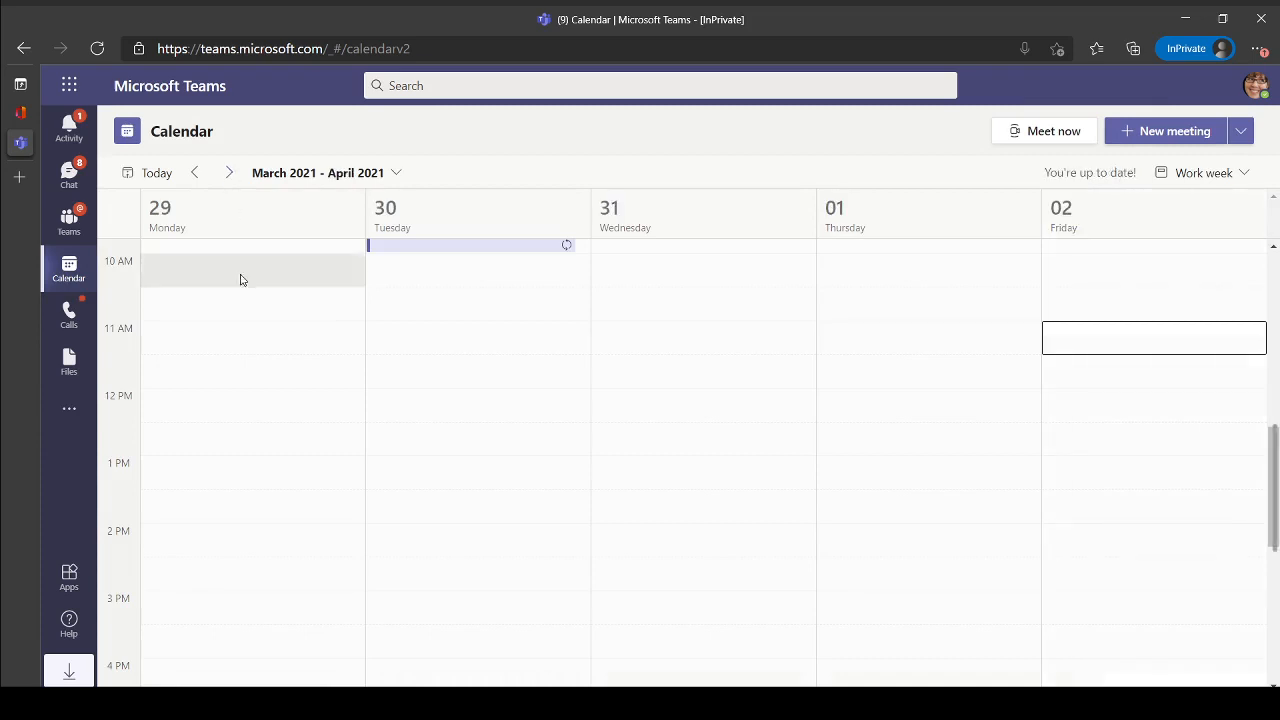
scroll(260, 334, "up", 2)
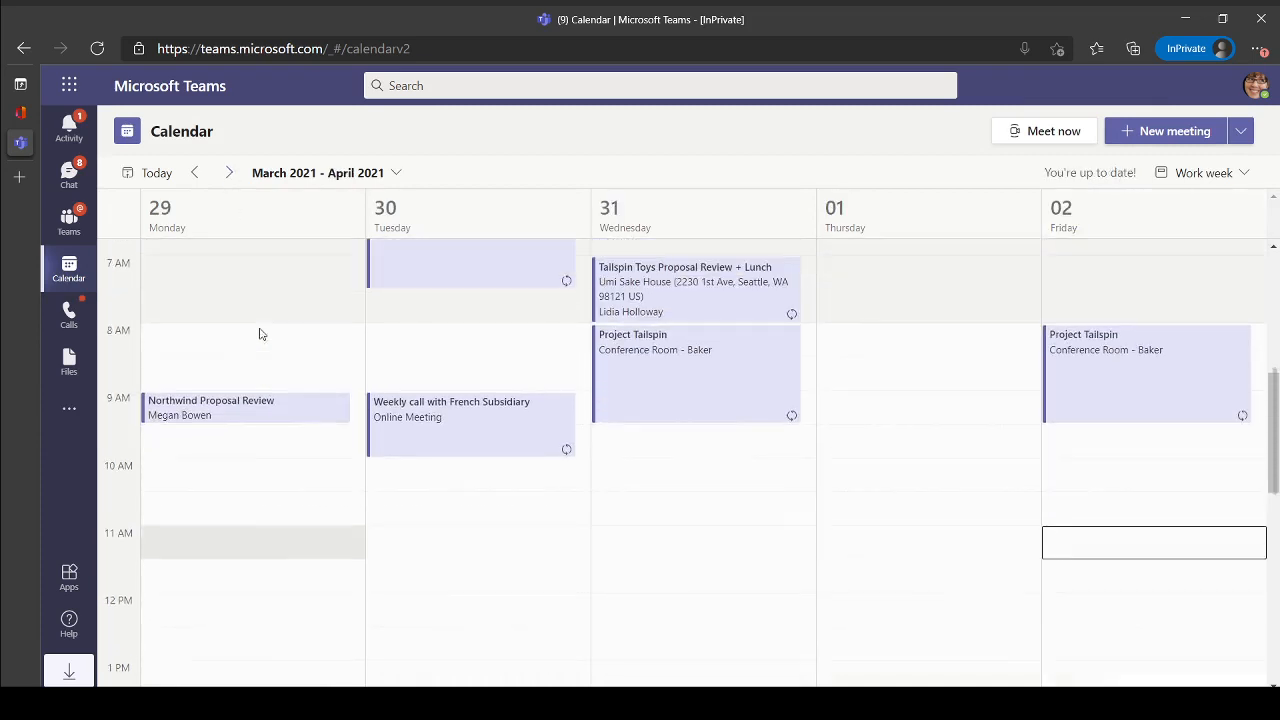
left_click(257, 414)
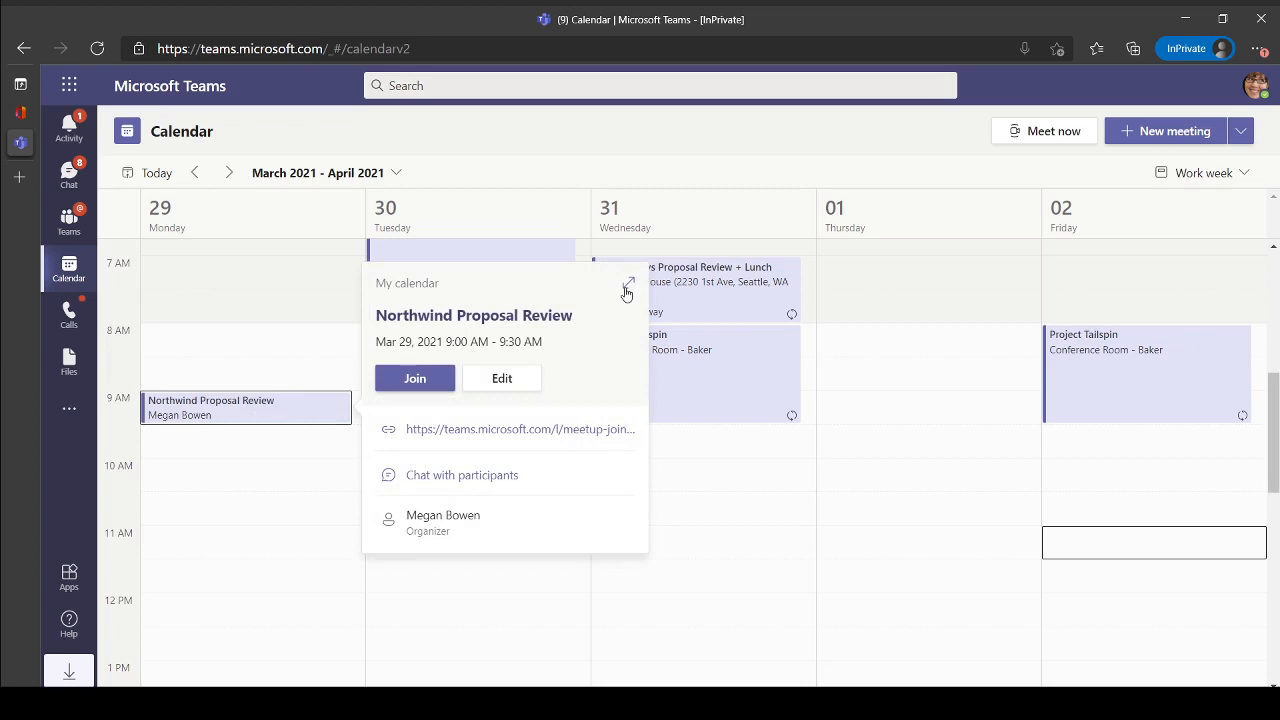
left_click(628, 289)
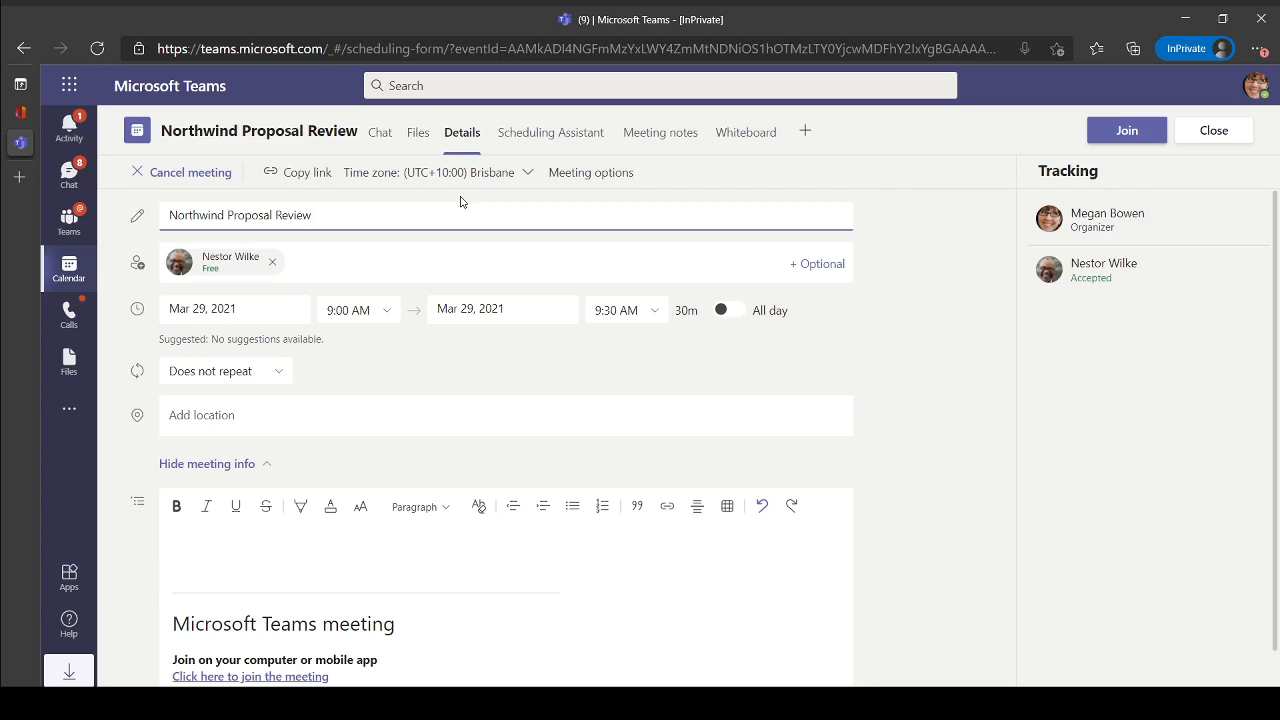
left_click(379, 149)
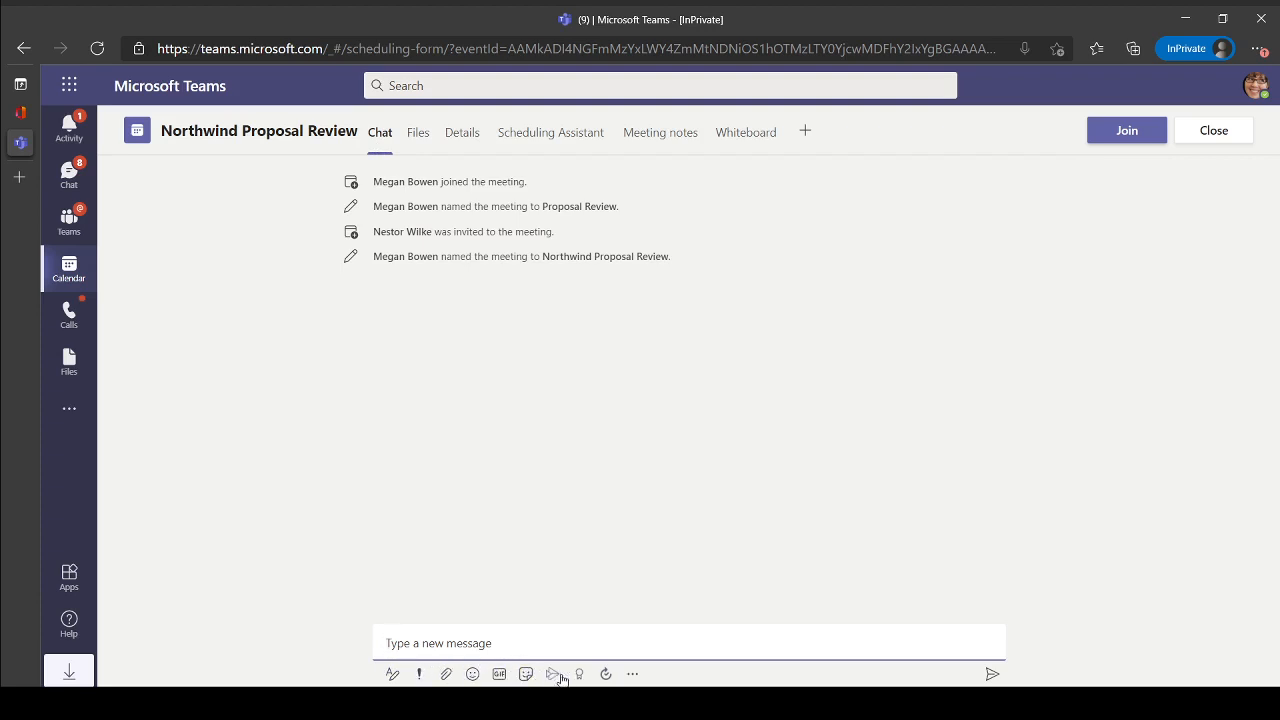
Find the Approvals app from the meeting chat's message box and start a new approval request
left_click(632, 675)
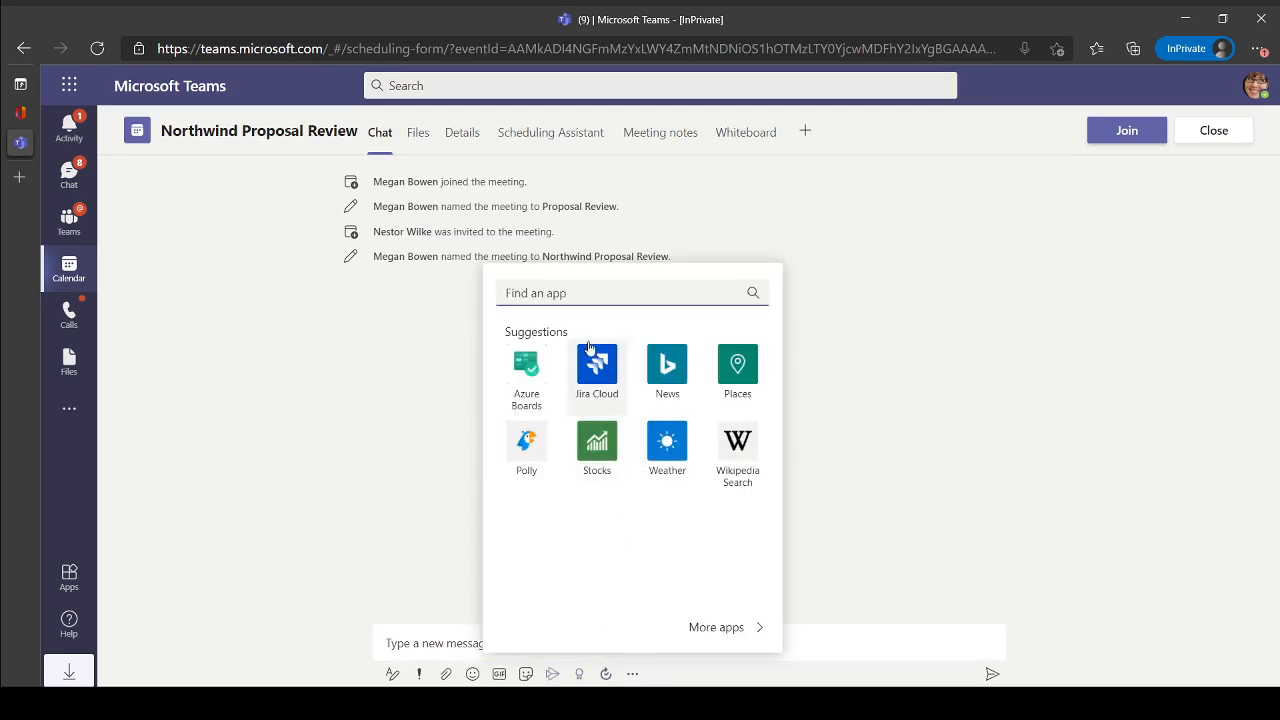
type("appro")
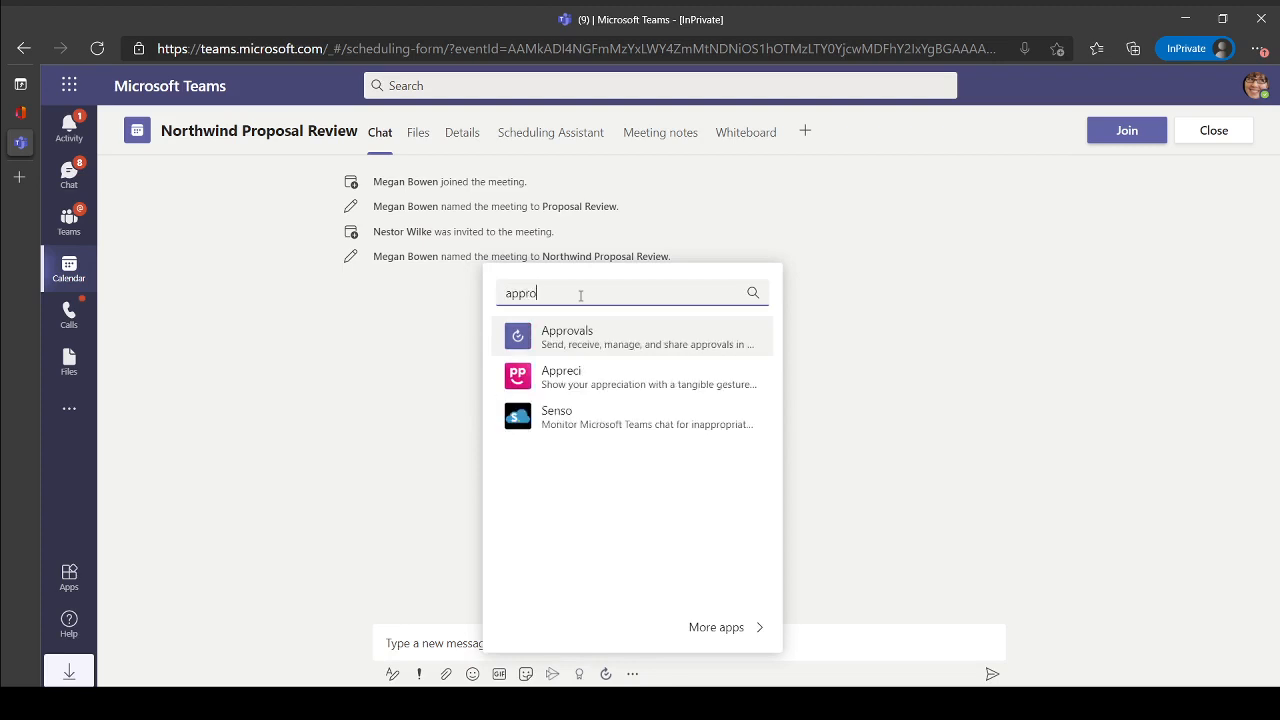
left_click(589, 334)
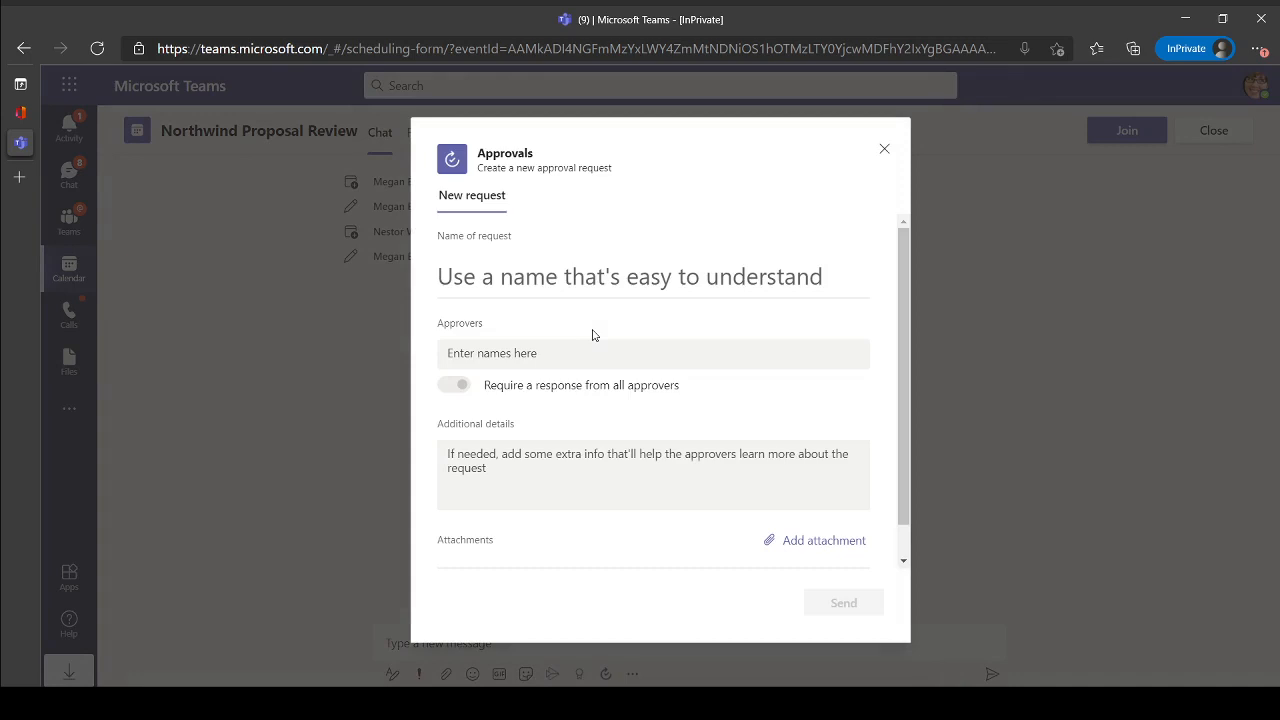
Name the approval request "Proposal Review" and add the invited meeting attendee as approver
left_click(573, 266)
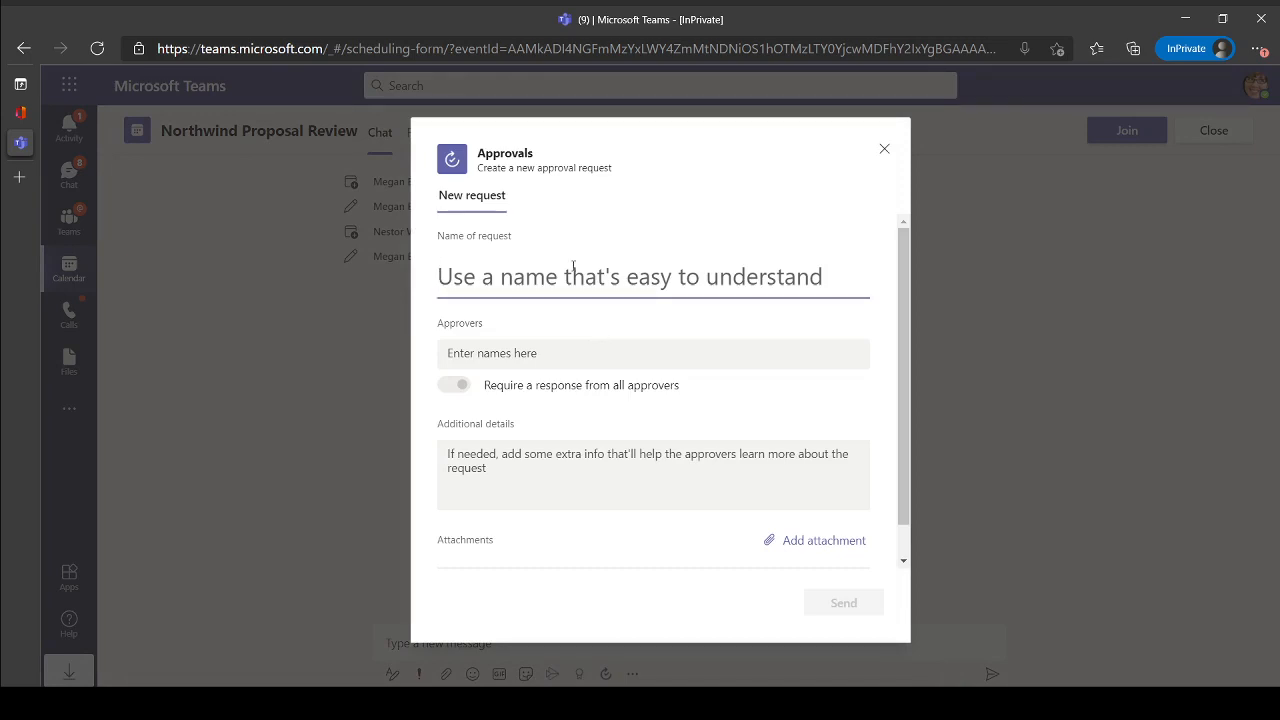
type("Proposal")
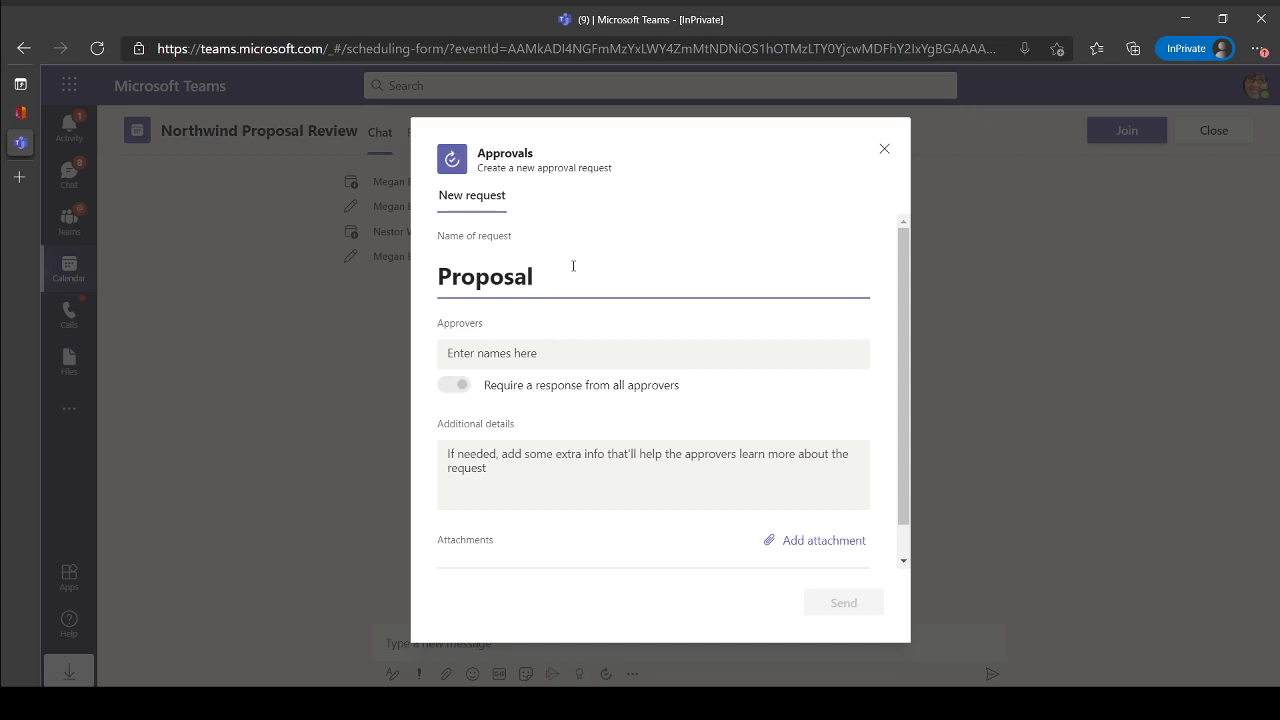
type("Review")
left_click(542, 350)
type("nest")
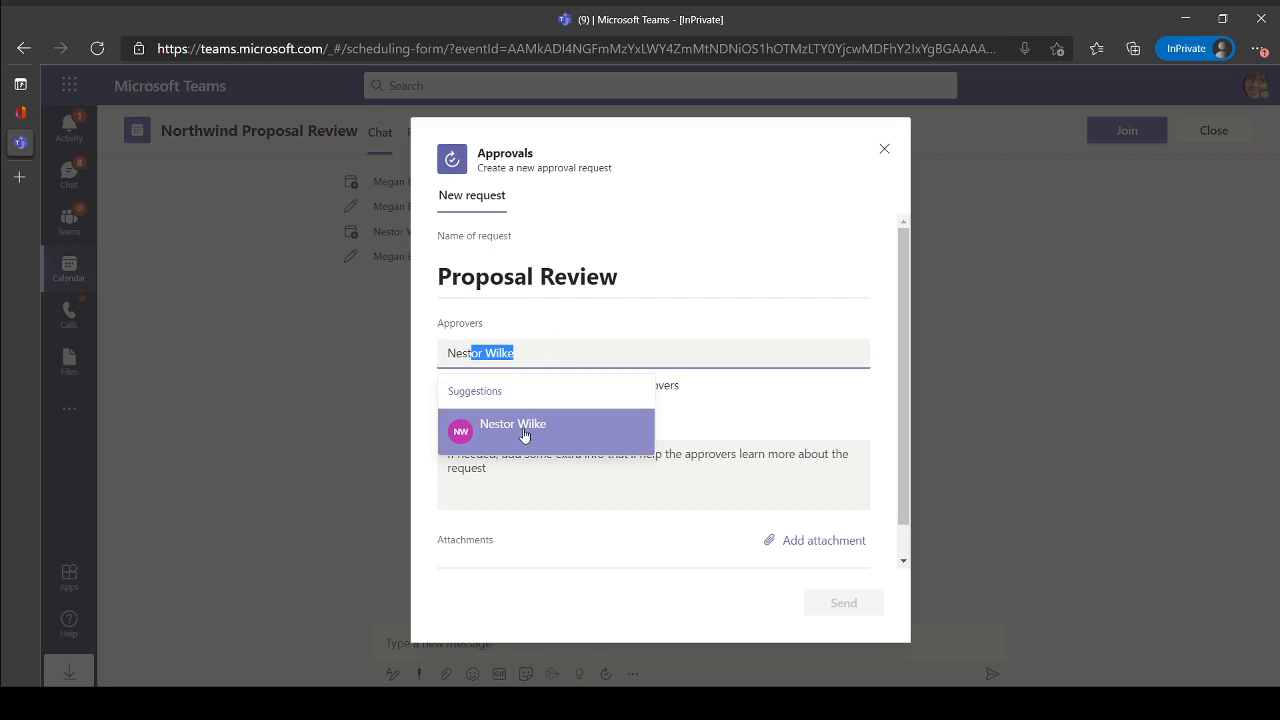
left_click(524, 432)
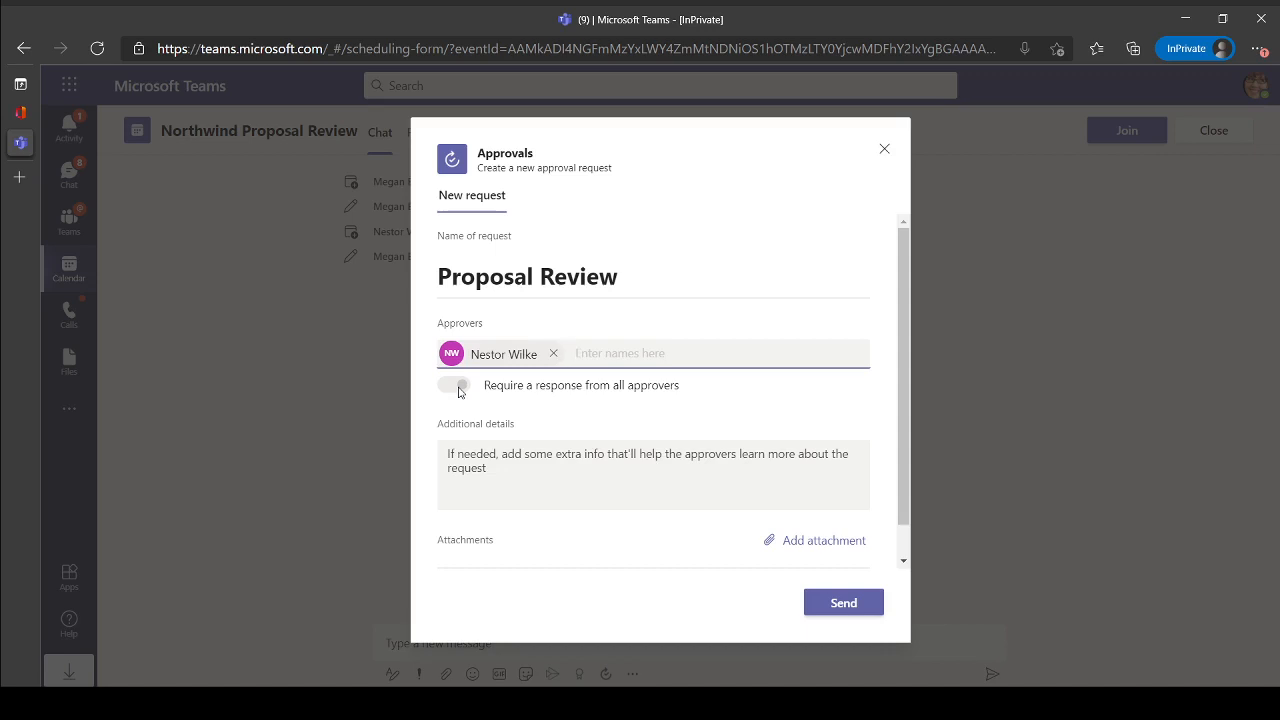
Enter "Please provide feedback prior to the session" as the request's additional details
left_click(492, 465)
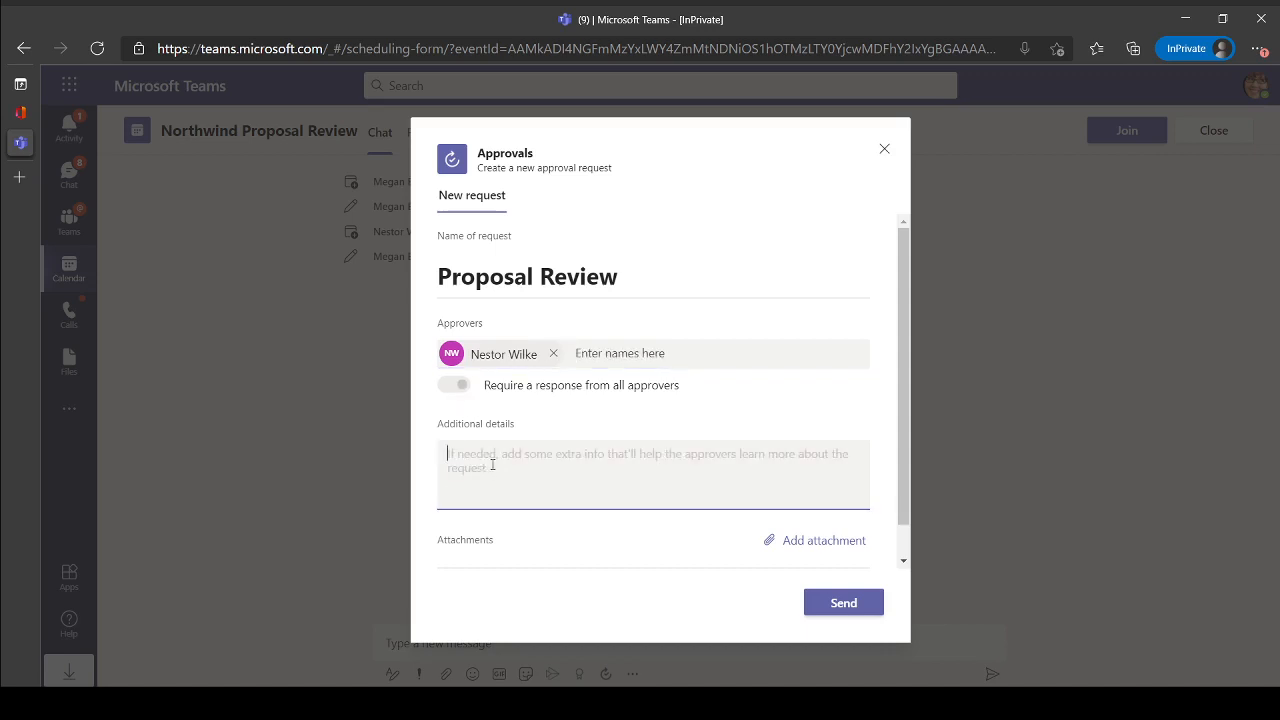
type("Please prov")
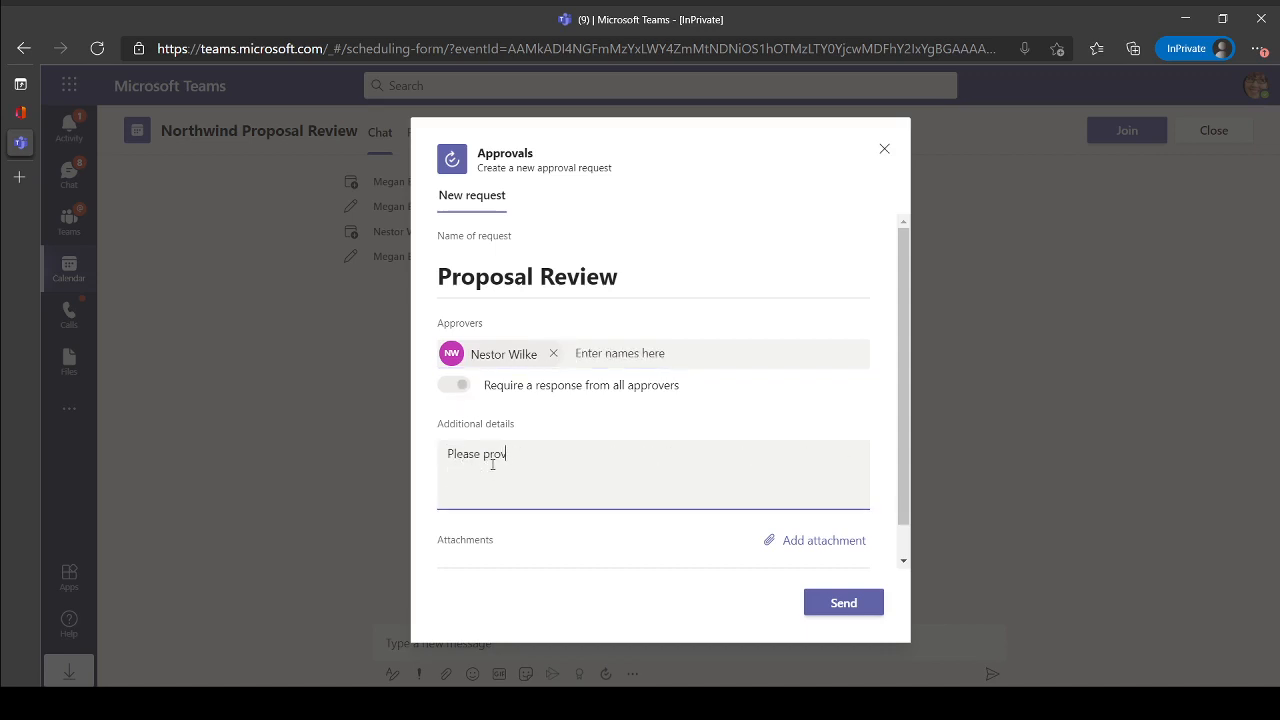
type("ide feedback prior to the session")
Attach Northwind presentation - draft.pptx to the request from the computer, keeping both copies of the file
scroll(500, 340, "down", 1)
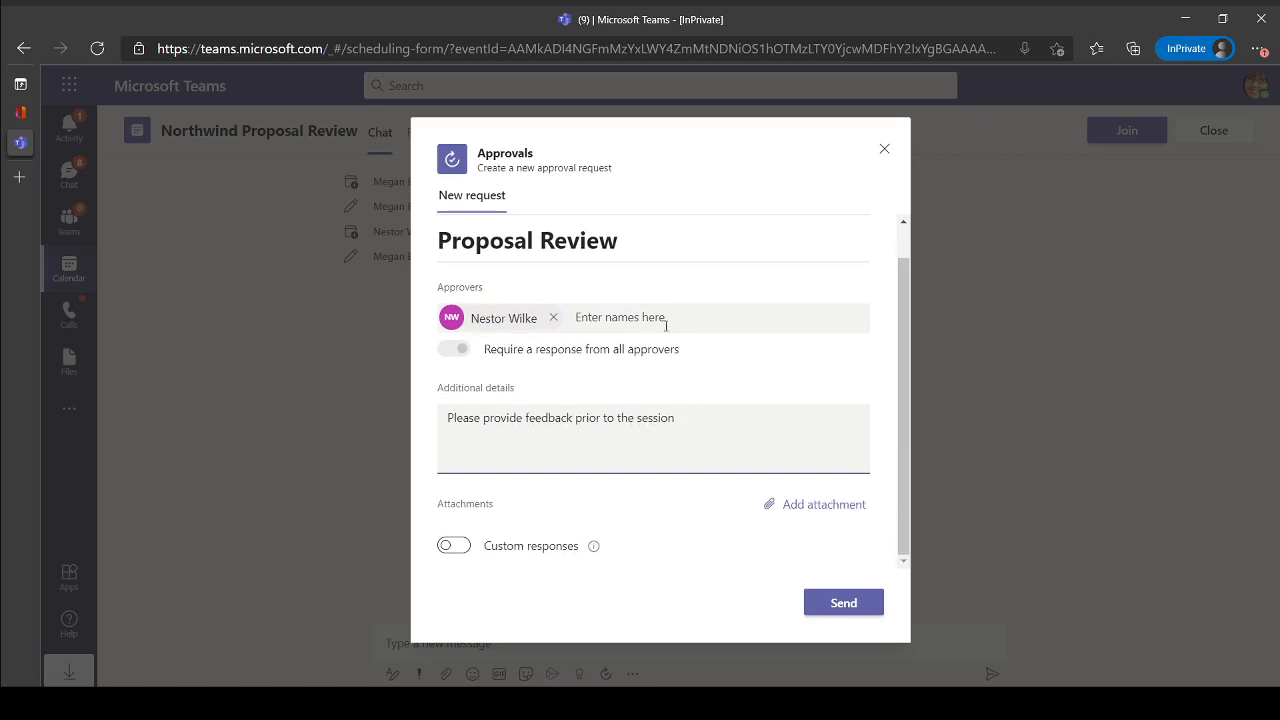
left_click(800, 512)
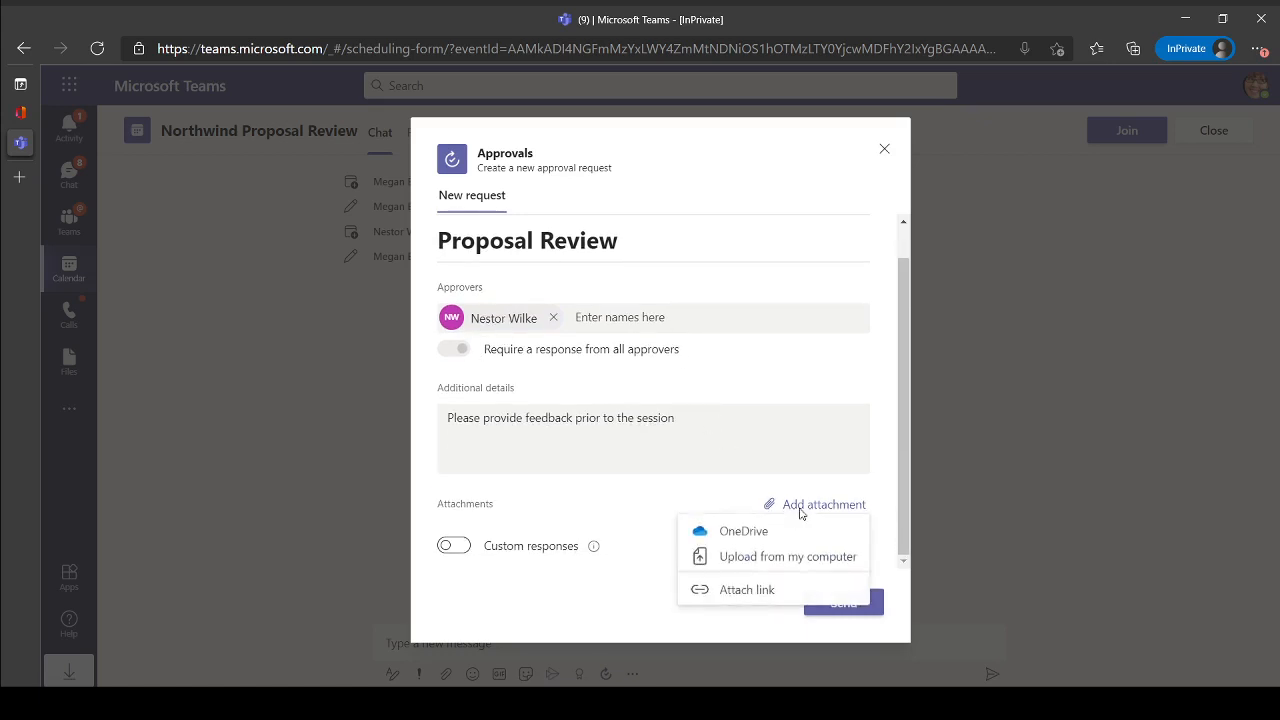
left_click(776, 562)
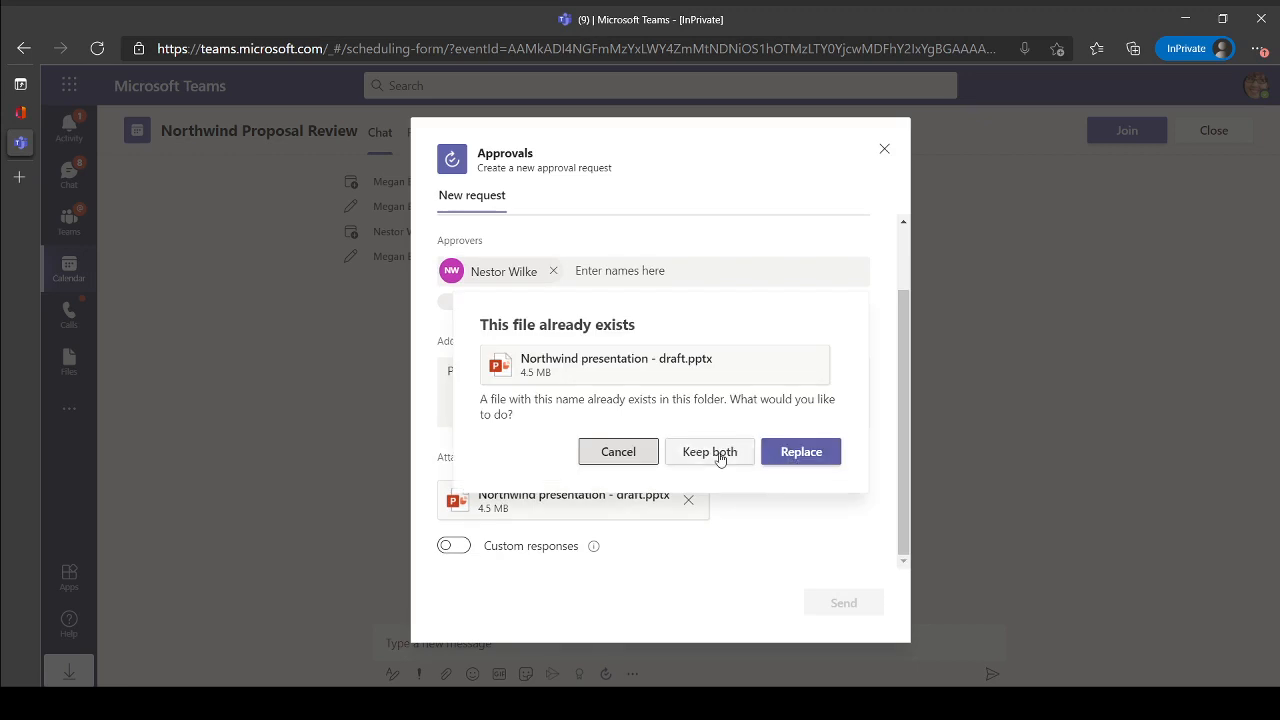
left_click(719, 453)
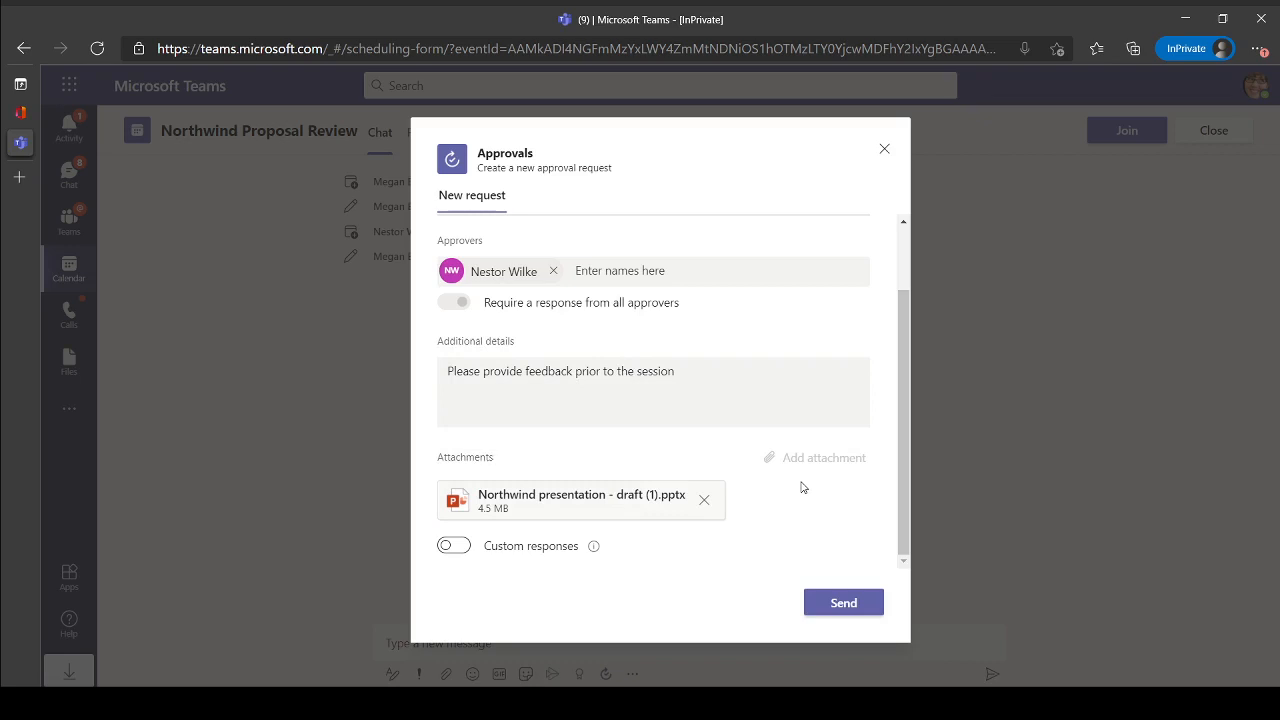
Enable custom responses for the request and enter "Let's discuss" and "Proceed" as the two options
left_click(453, 547)
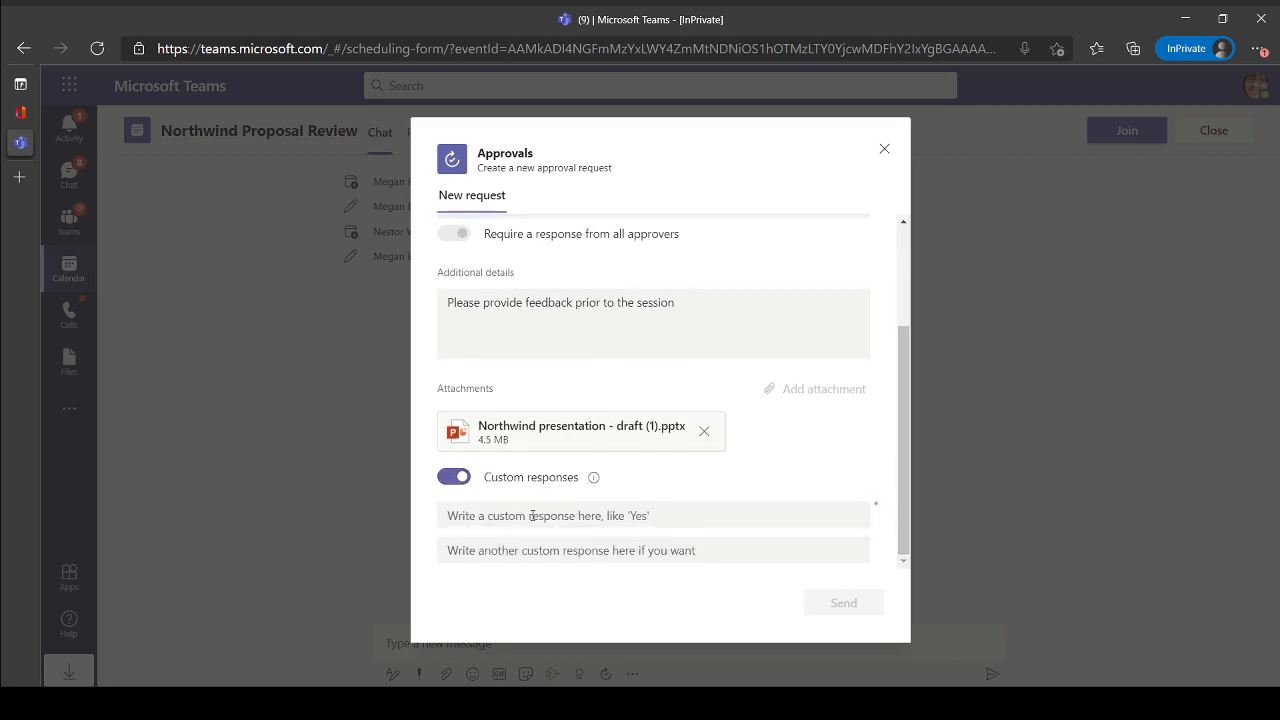
left_click(532, 515)
type("Yes")
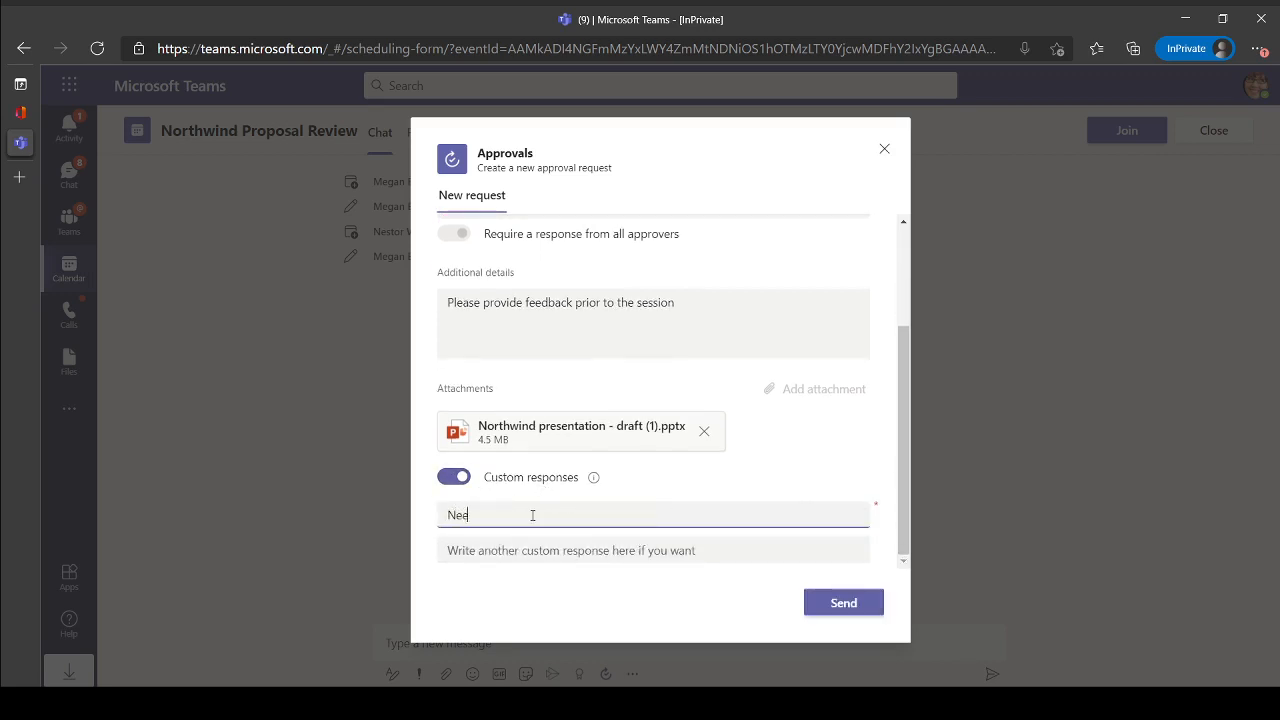
key("BackSpace")
key("BackSpace")
key("BackSpace")
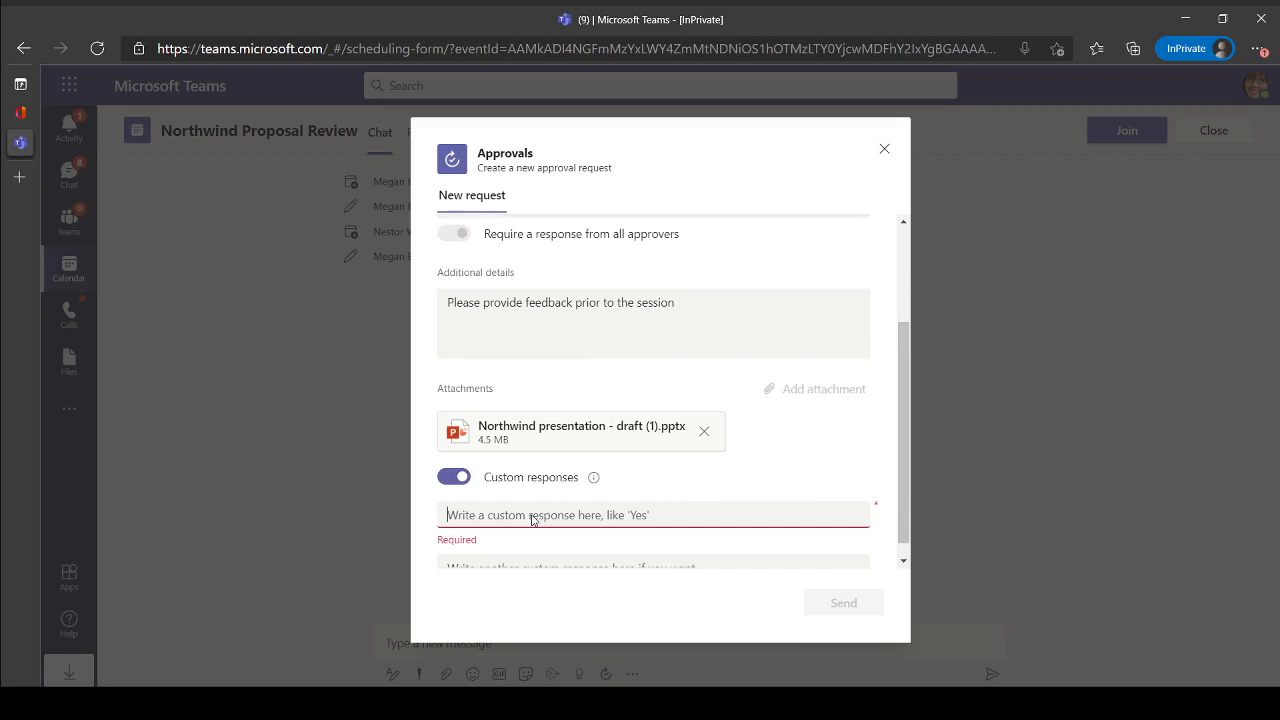
type("Let's discuss")
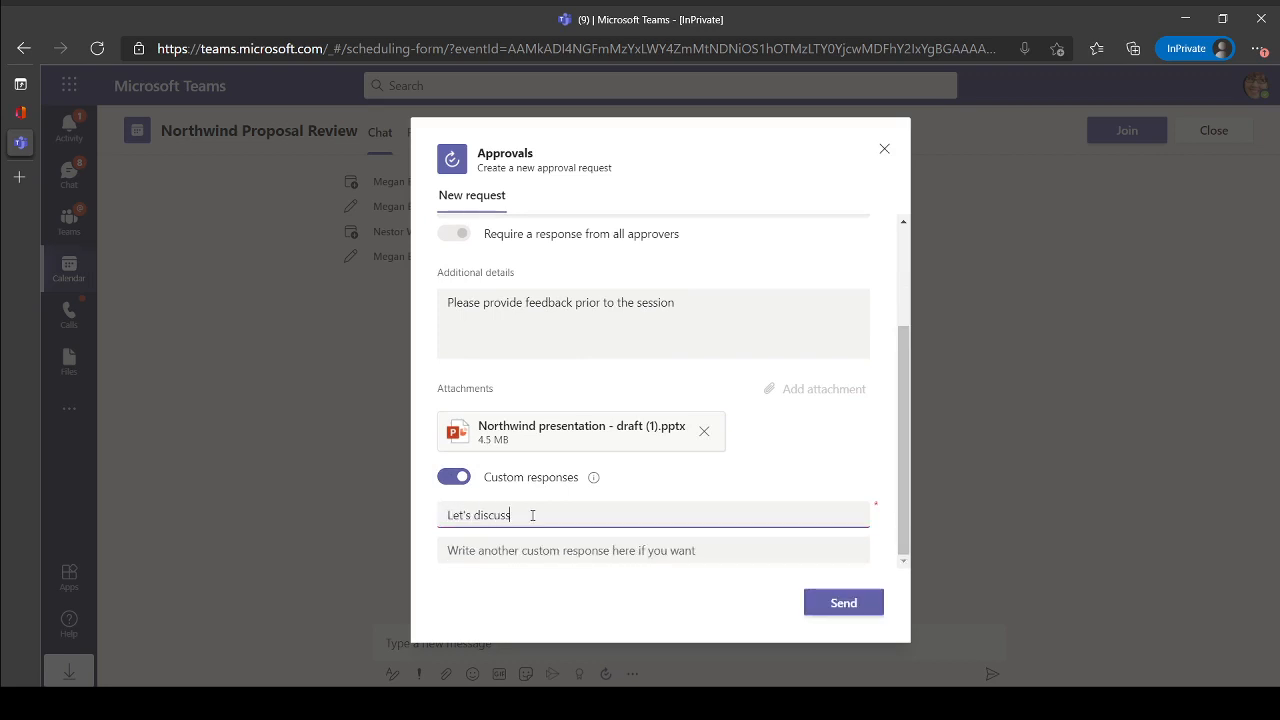
key("Tab")
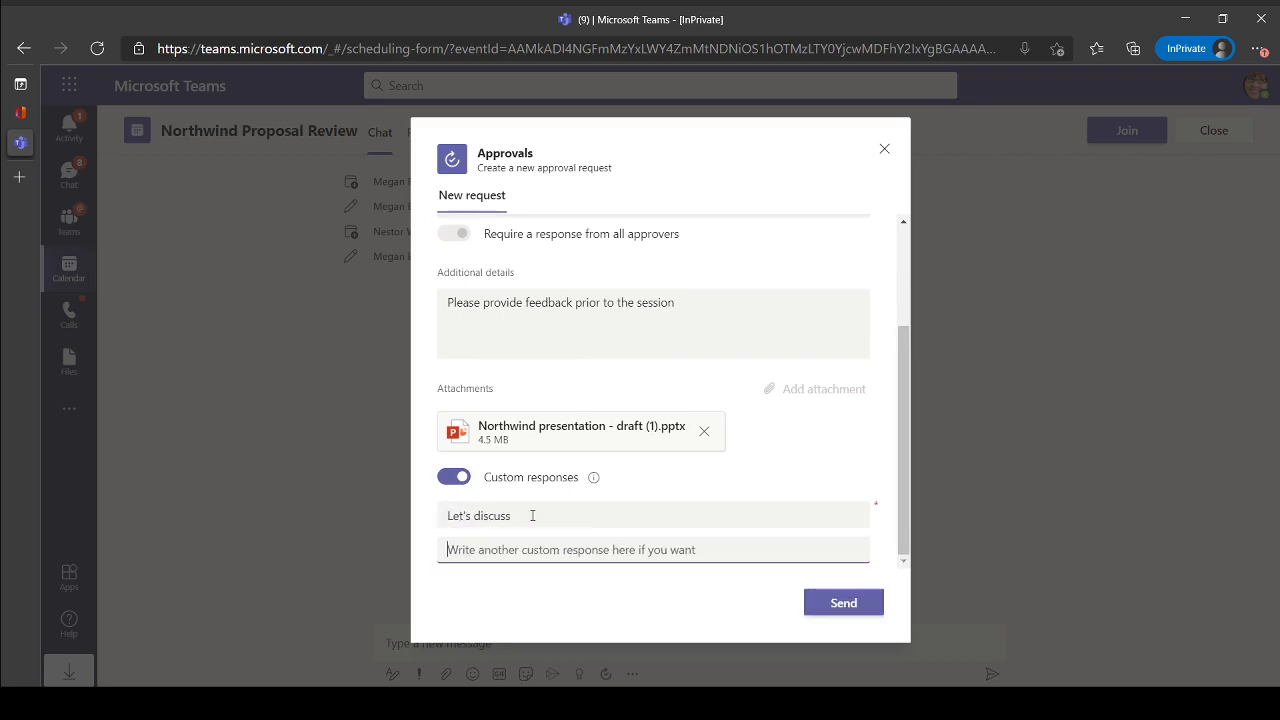
type("Proceed")
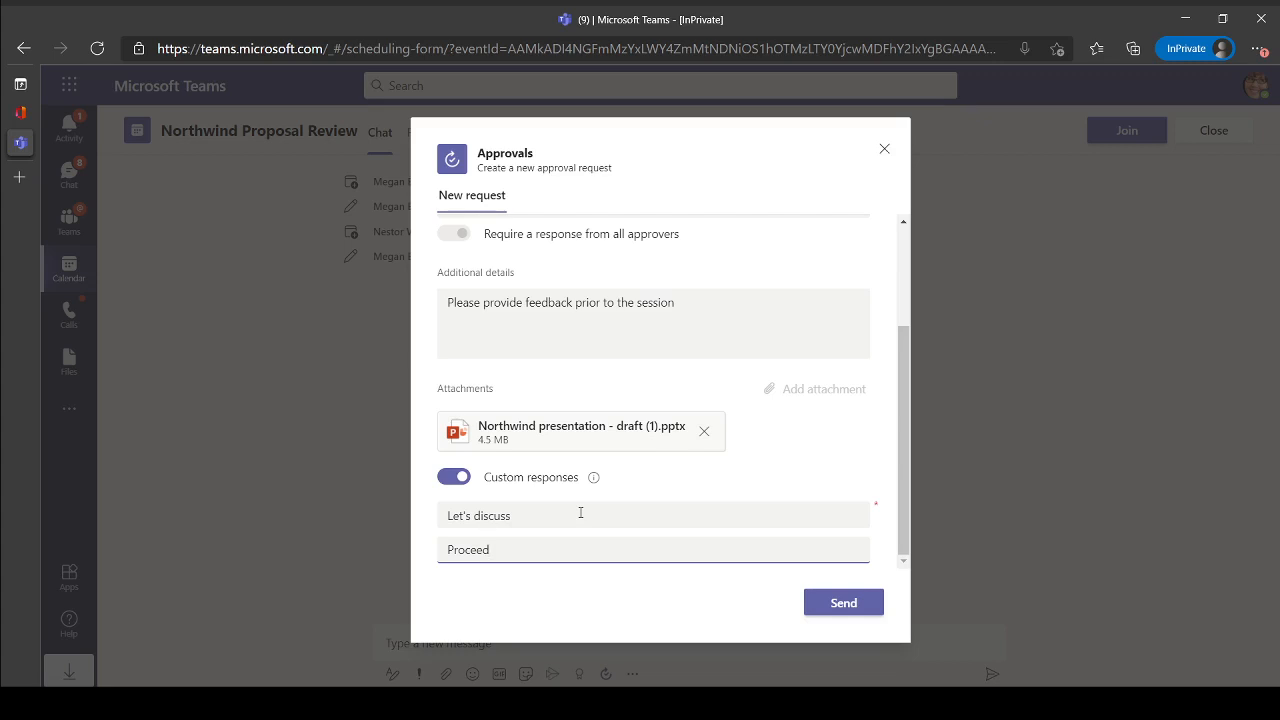
Send the approval request and agree to add Approvals to the meeting chat
scroll(615, 500, "up", 3)
scroll(700, 540, "down", 1)
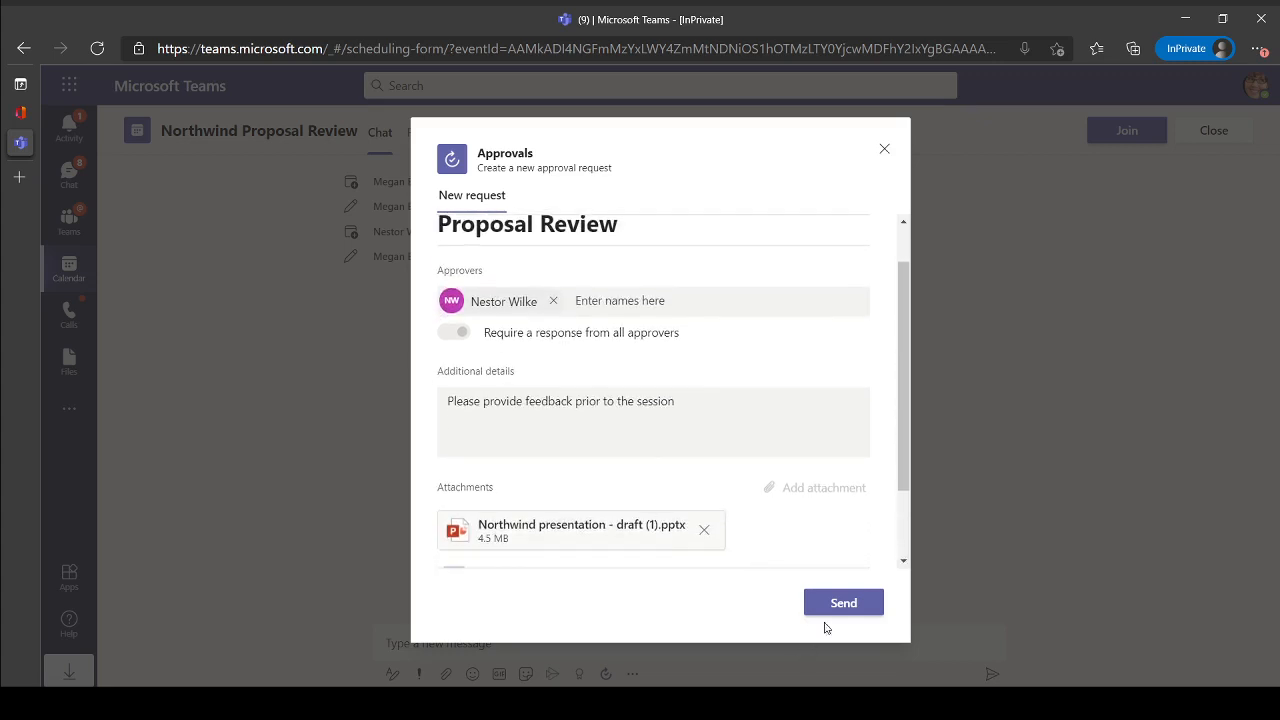
left_click(845, 604)
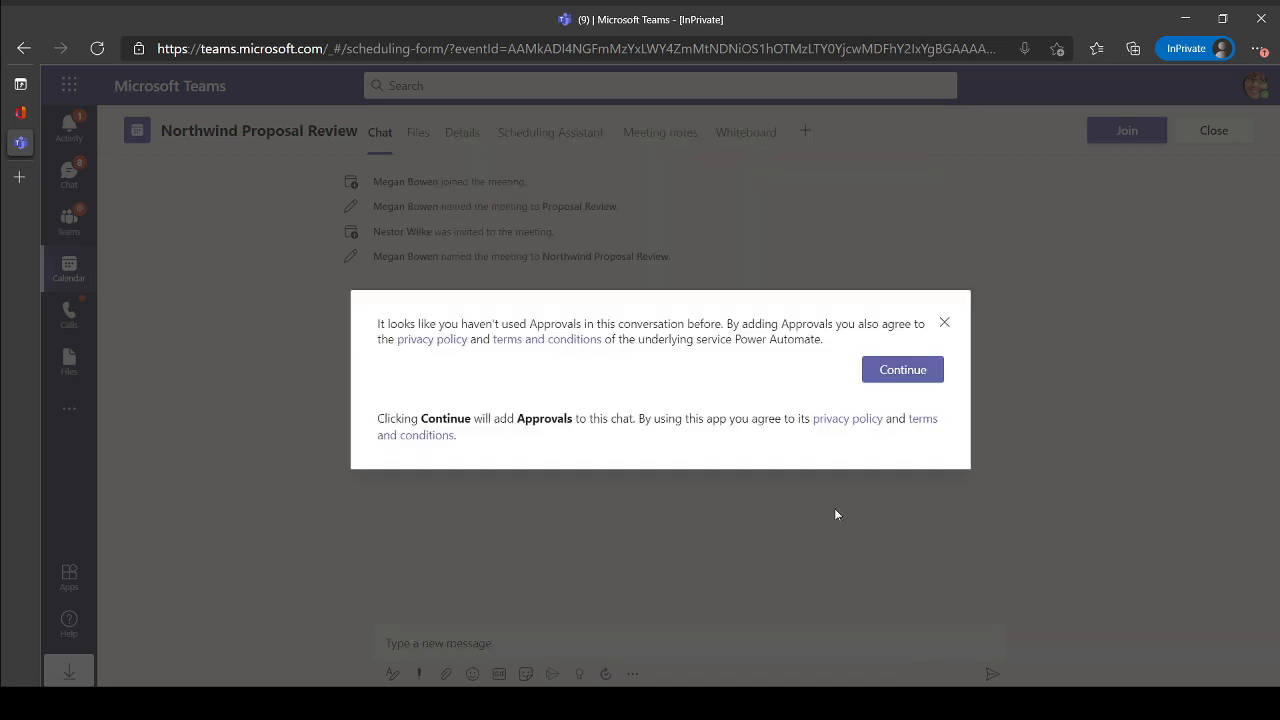
left_click(895, 381)
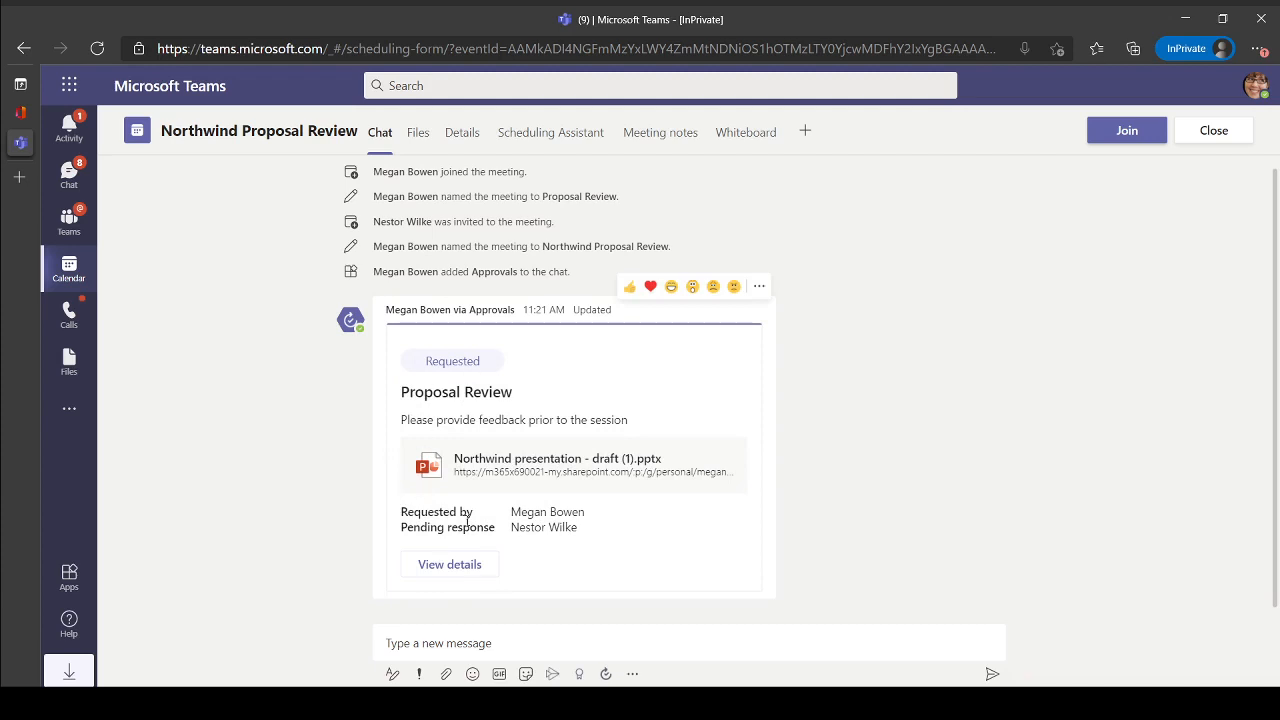
Open the Northwind Proposal Review conversation among the recent chats and check the approval request's status
left_click(69, 128)
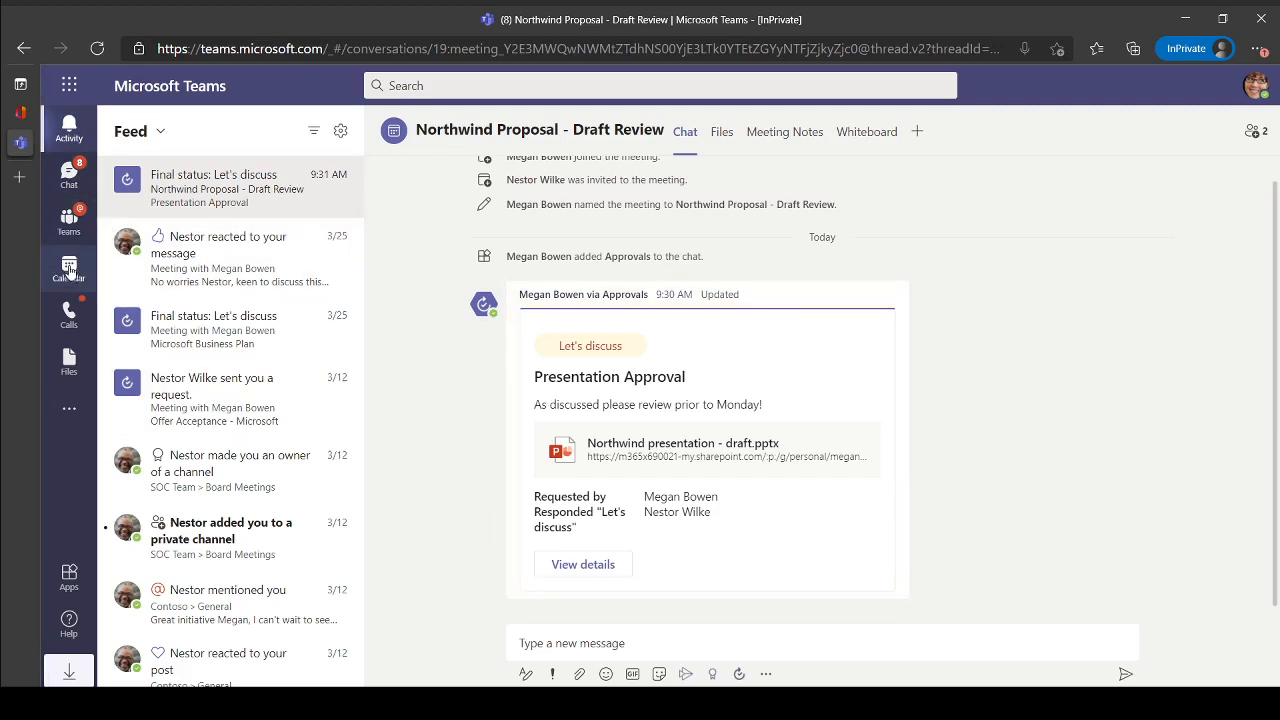
left_click(68, 176)
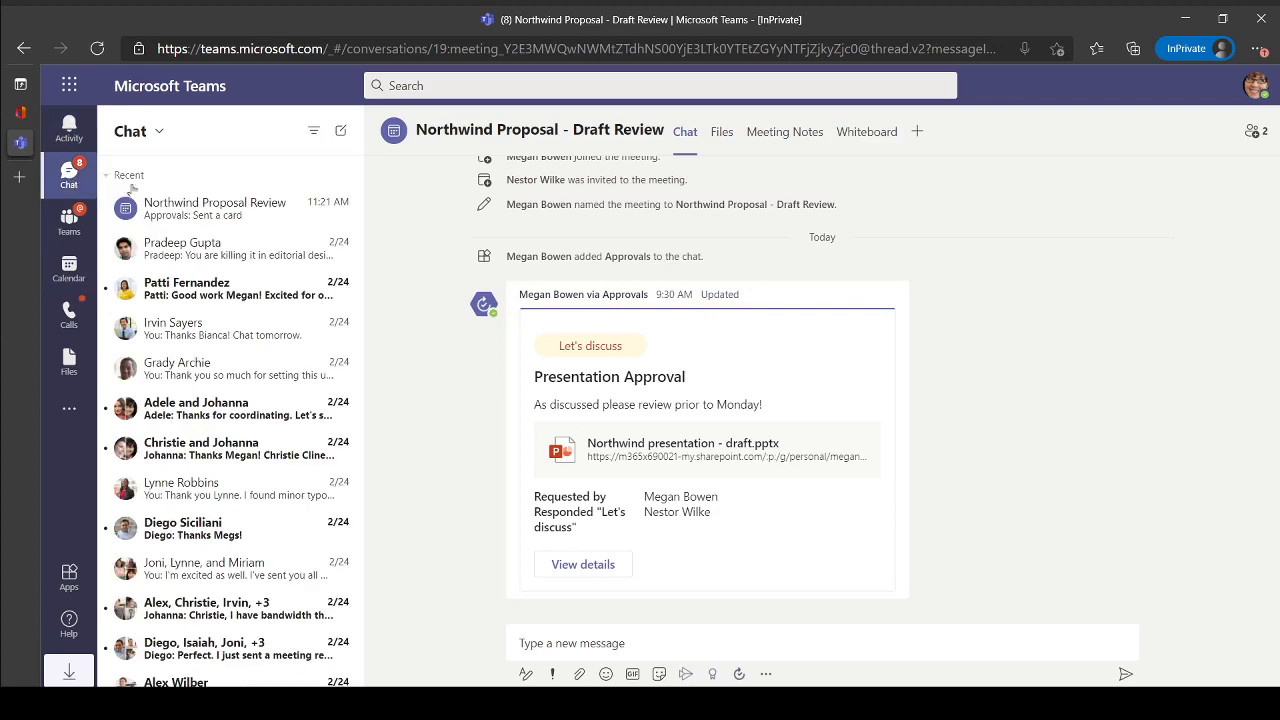
left_click(228, 220)
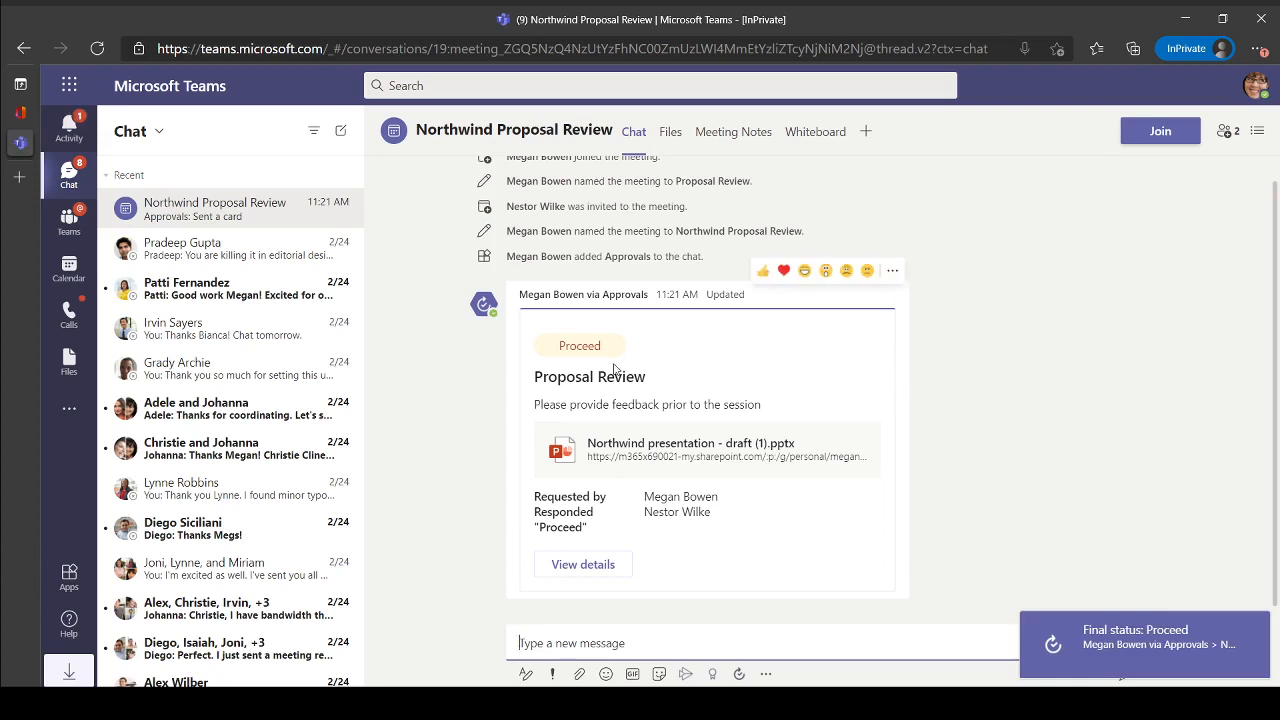
left_click(1165, 133)
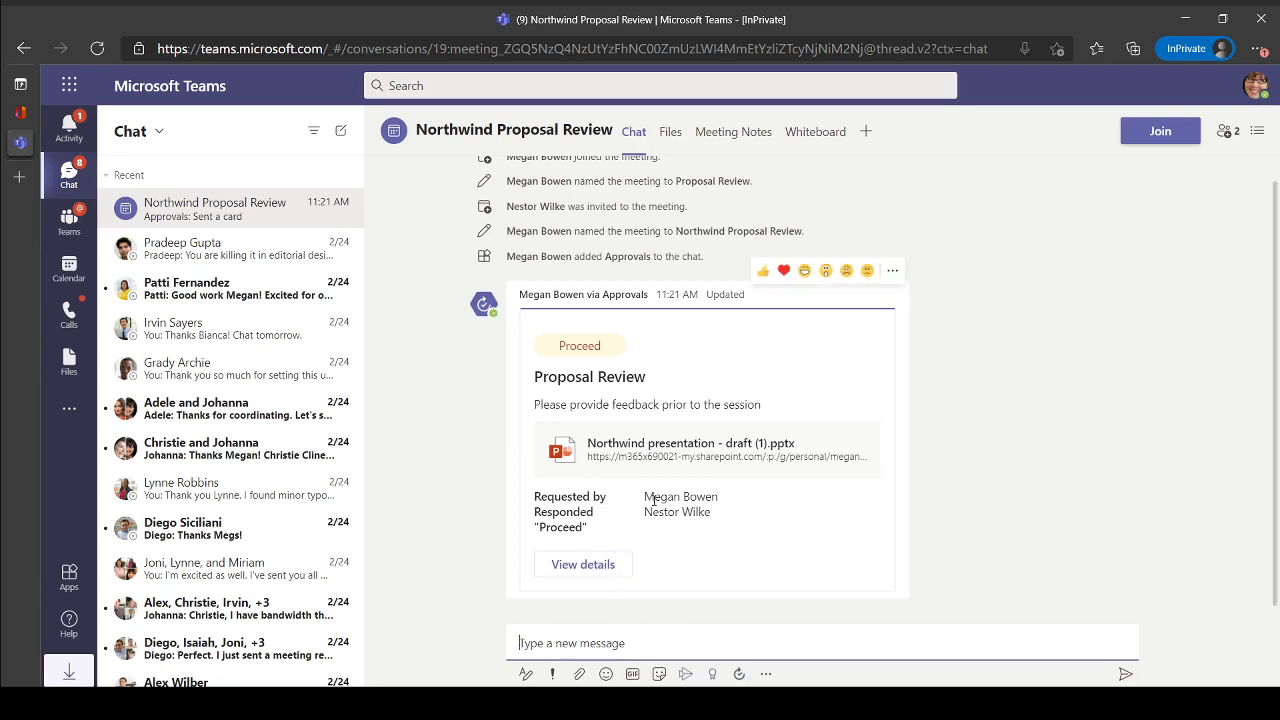
Pin the Approvals app to the app bar
left_click(67, 413)
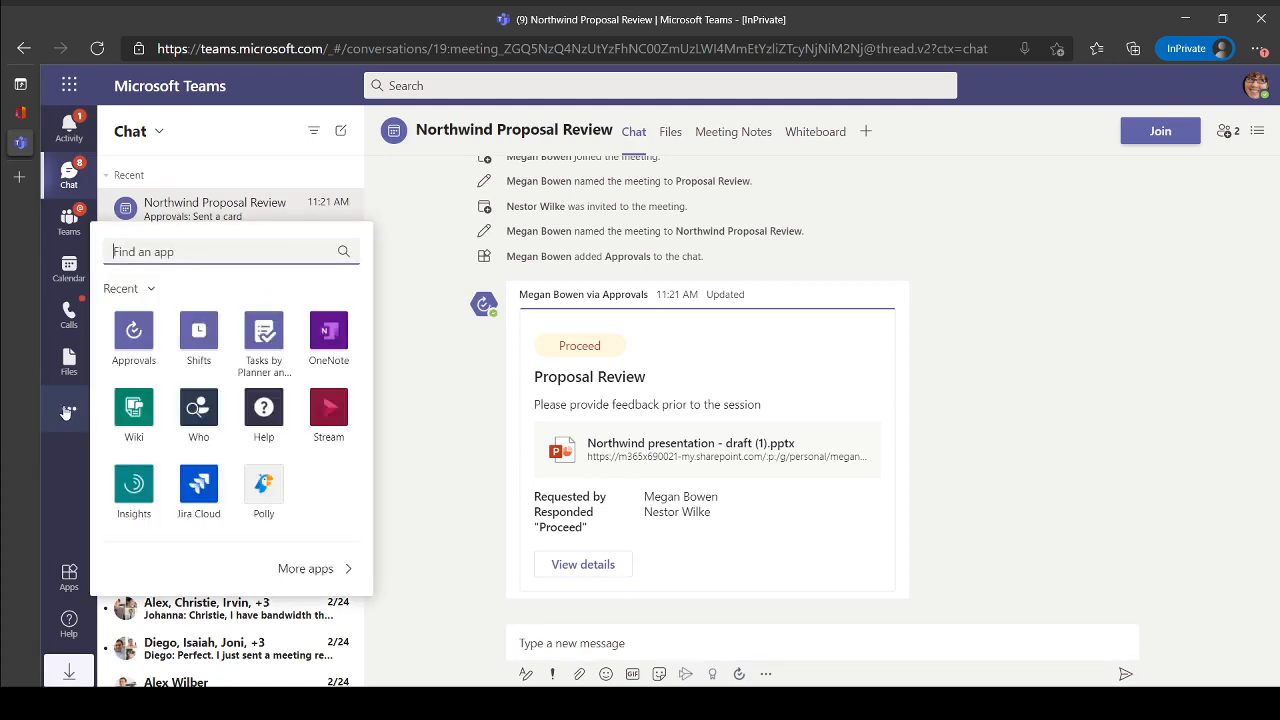
right_click(140, 338)
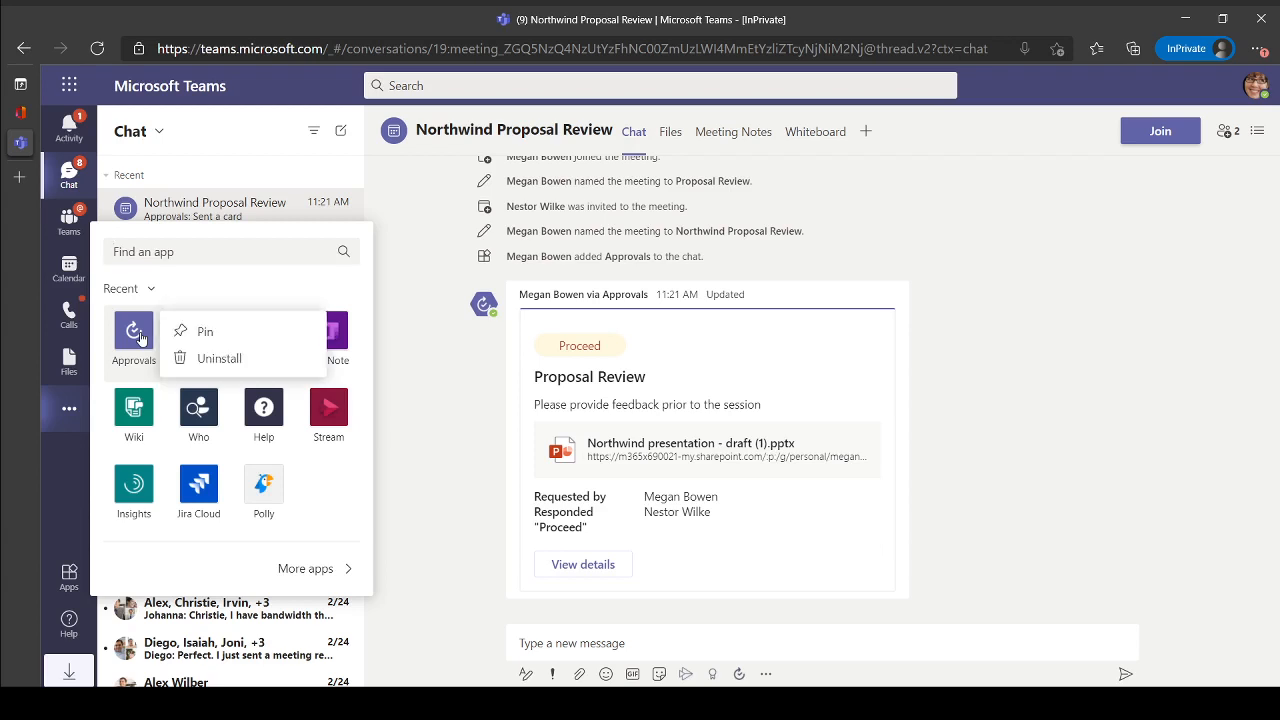
left_click(203, 338)
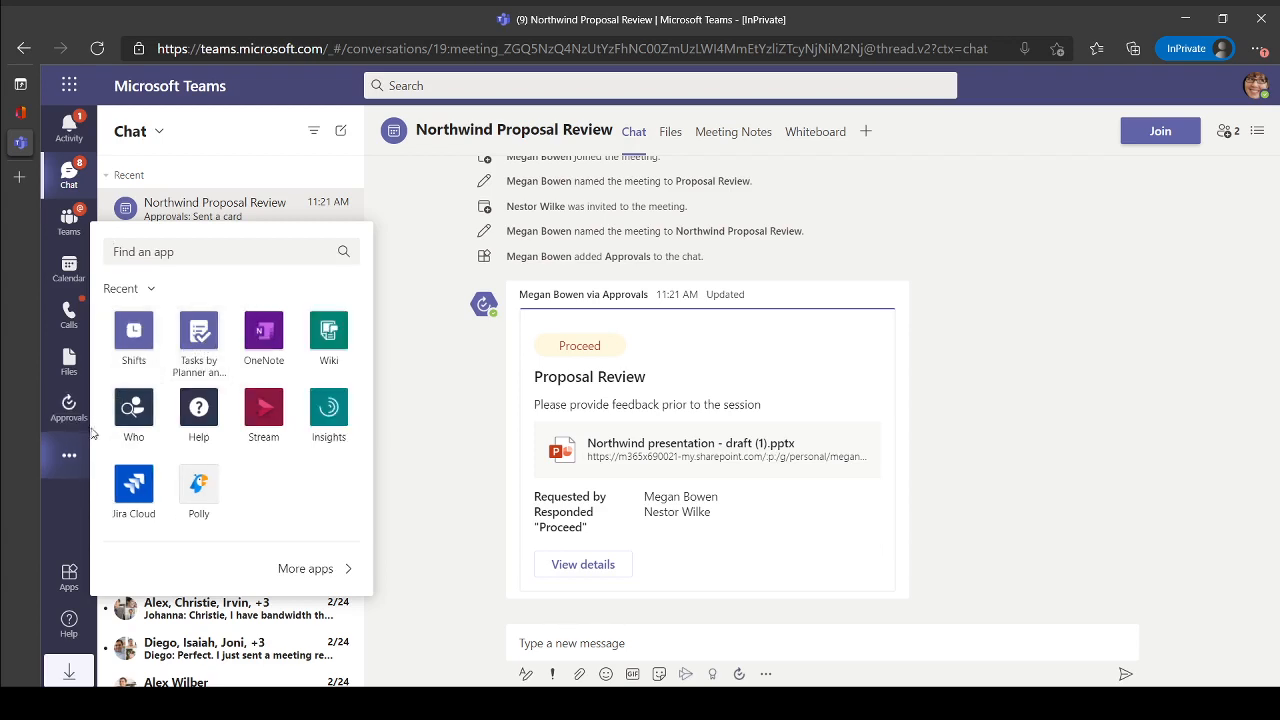